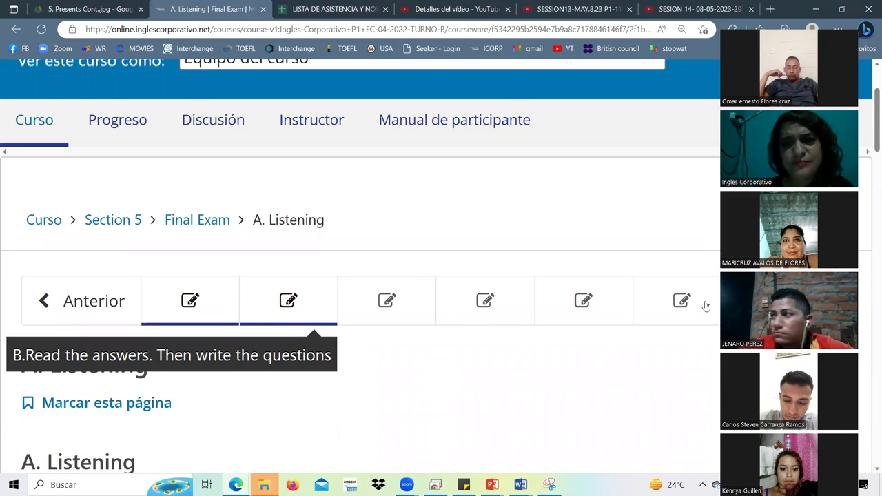
Go back from the Final Exam's A. Listening page to the preceding 5.16 Knowledge Check page.
{"action": "left_click", "coordinate": [140, 283]}
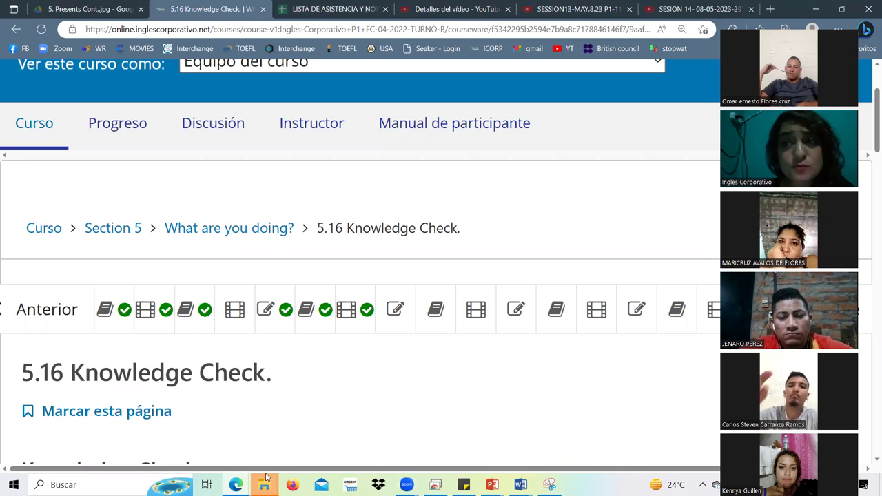
{"action": "mouse_move", "coordinate": [266, 477]}
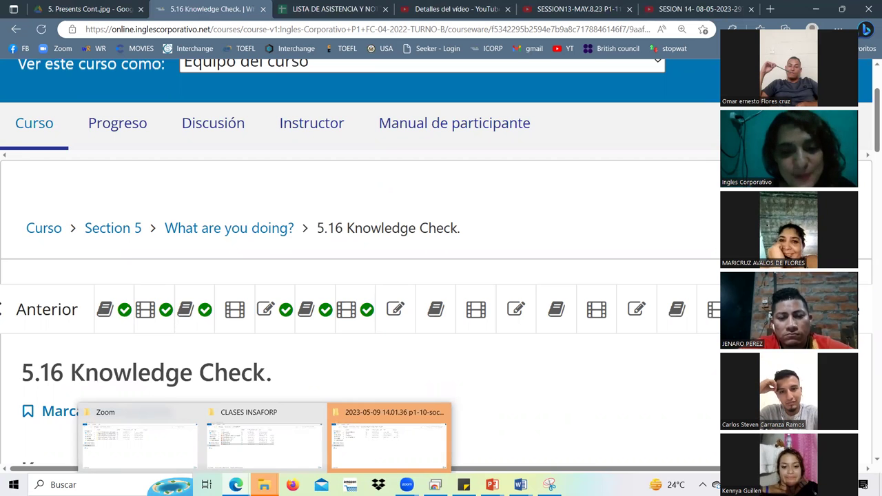
{"action": "mouse_move", "coordinate": [407, 484]}
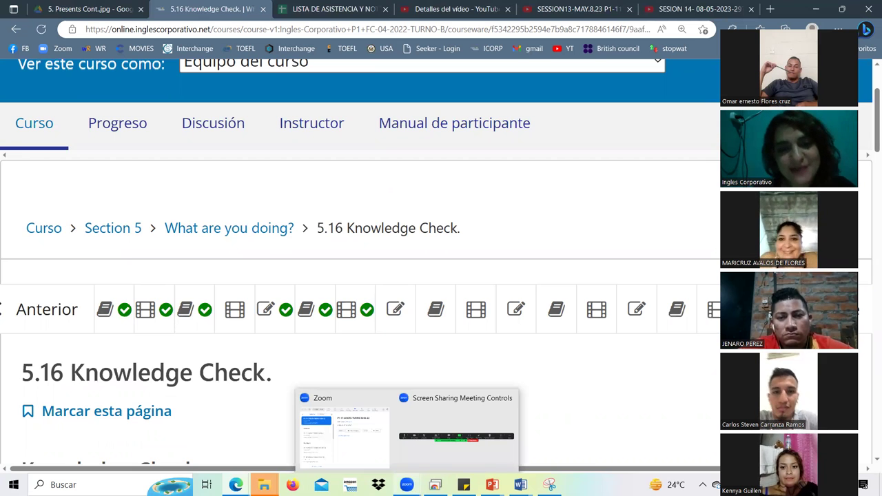
{"action": "mouse_move", "coordinate": [236, 482]}
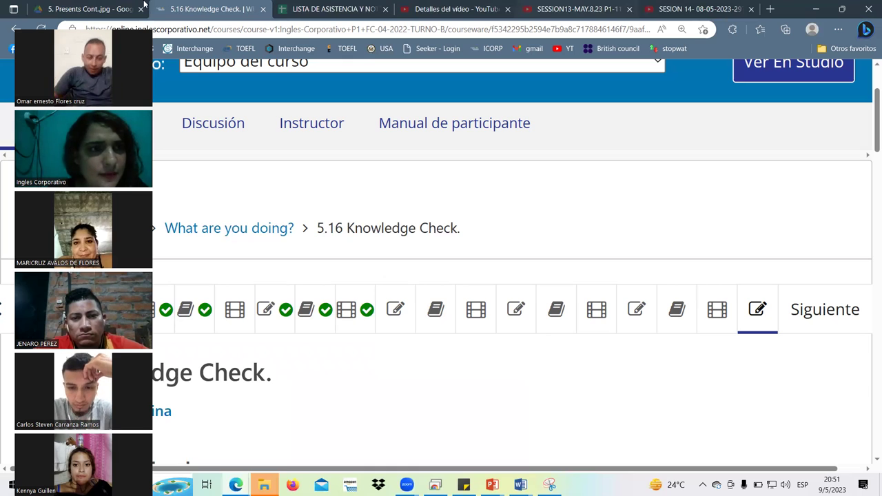
Switch to the attendance spreadsheet and open the P1-11-SOCKS-TURNO-B-04-23 sheet.
{"action": "left_click", "coordinate": [361, 10]}
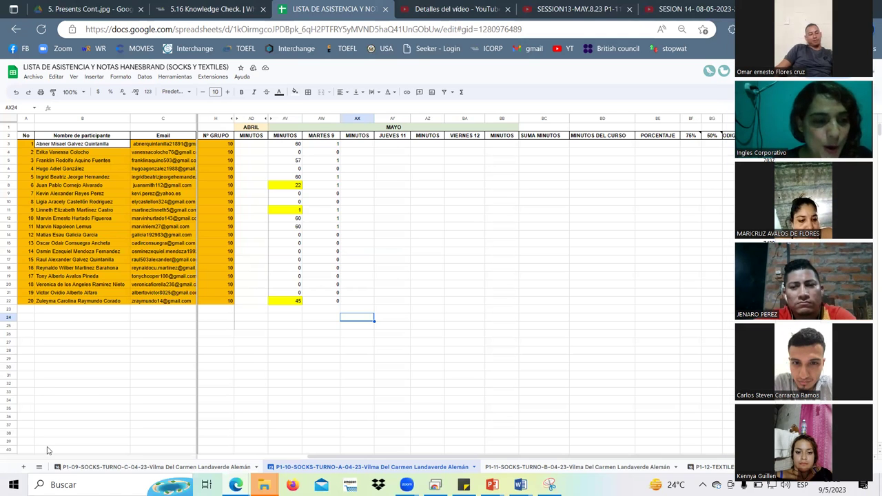
{"action": "left_click", "coordinate": [39, 467]}
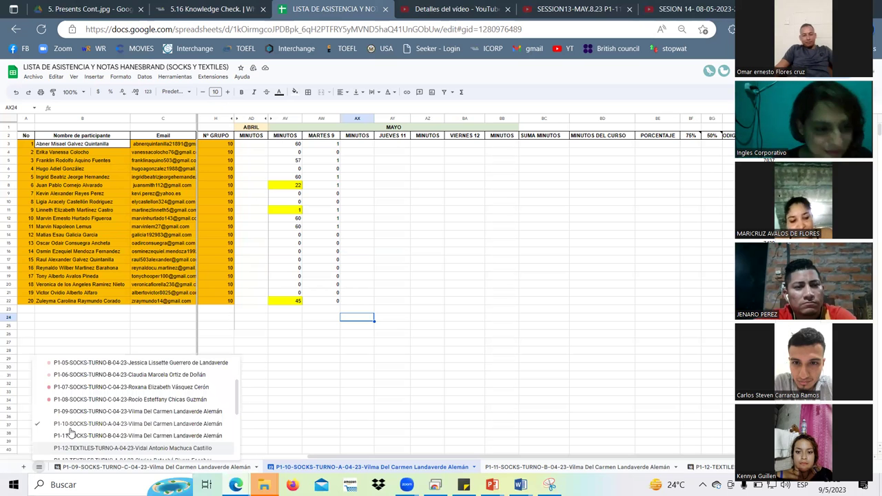
{"action": "left_click", "coordinate": [125, 437]}
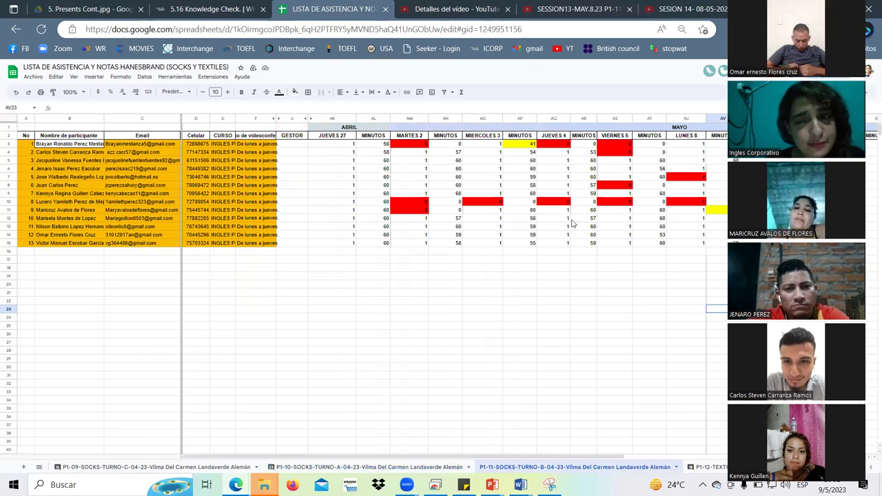
Enter 1 for participants 1 and 2 in the MARTES 9 attendance column (AW3 and AW4).
{"action": "key", "text": "ctrl+Up"}
{"action": "key", "text": "Right"}
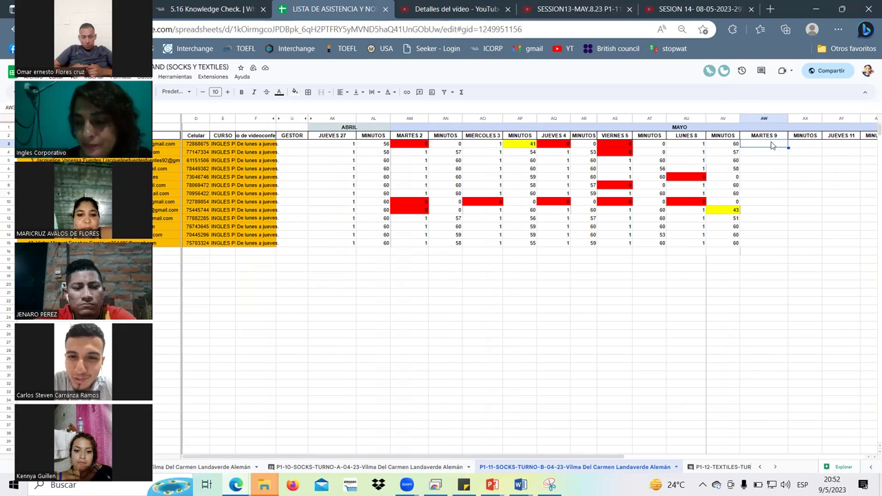
{"action": "type", "text": "1"}
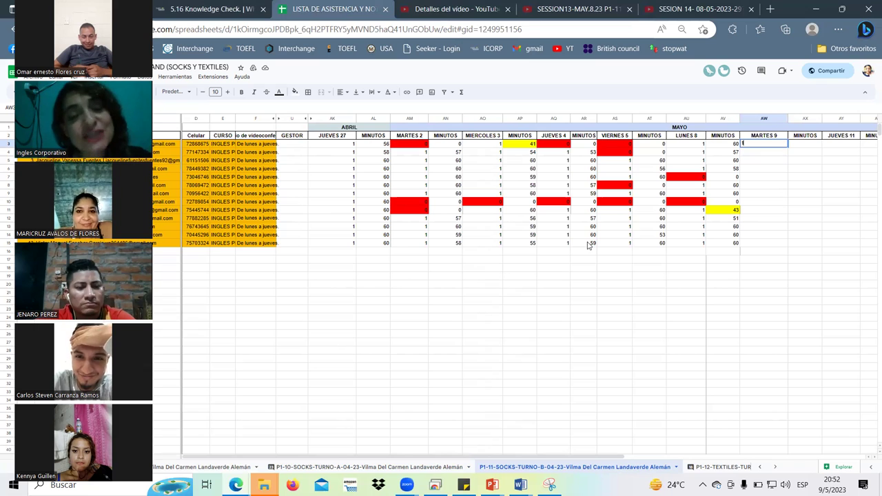
{"action": "left_click", "coordinate": [585, 317]}
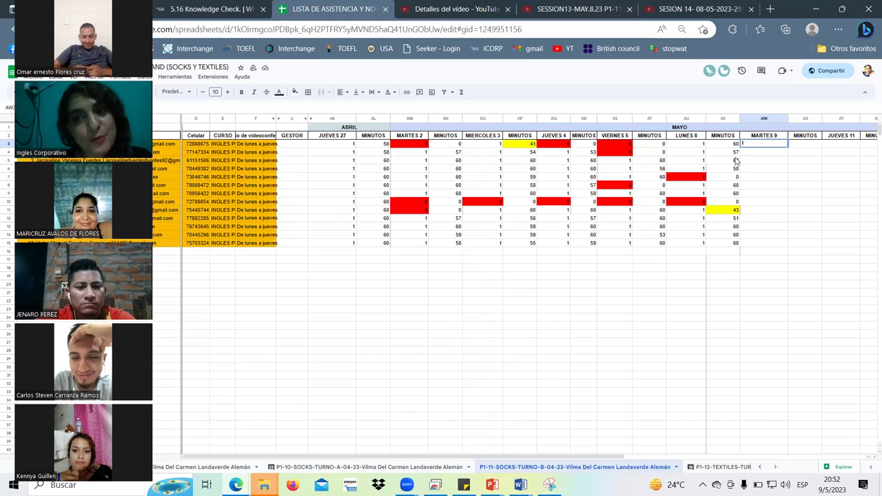
{"action": "left_click", "coordinate": [753, 155]}
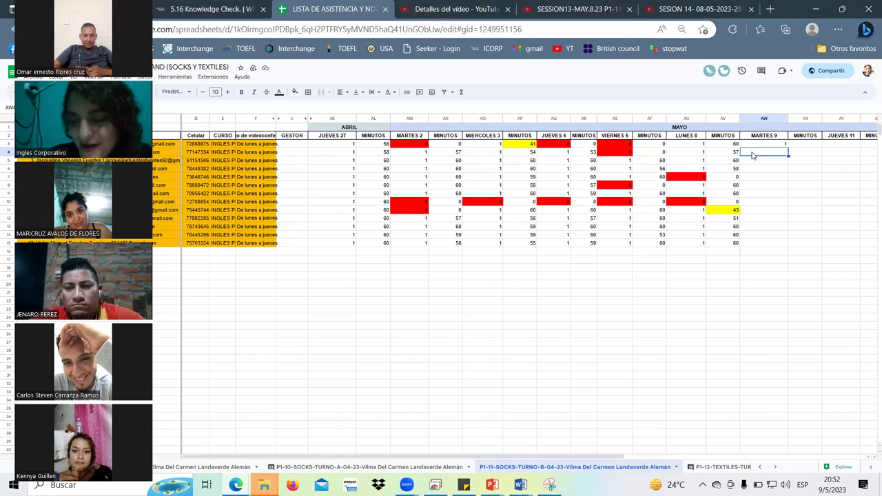
{"action": "type", "text": "1"}
{"action": "key", "text": "Return"}
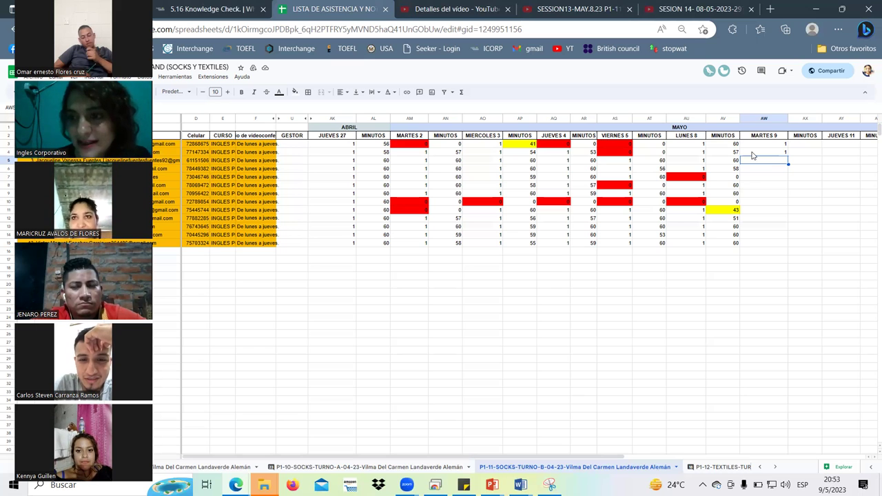
Enter 1 for participant 3 under MARTES 9 and change participant 1's attendance in AW3 to 0.
{"action": "type", "text": "1"}
{"action": "left_click", "coordinate": [752, 154]}
{"action": "key", "text": "Up"}
{"action": "type", "text": "0"}
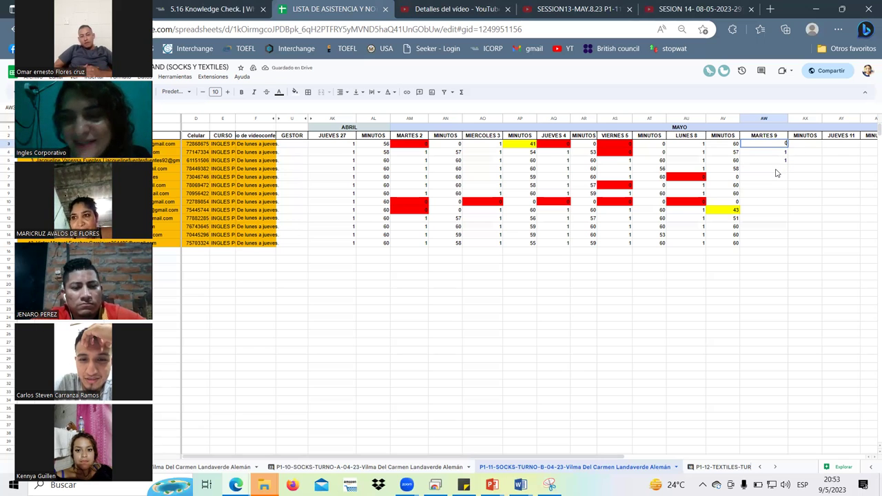
Fill in the MARTES 9 attendance for participants 4 to 8 with 1, 0, 1, 1 and 0.
{"action": "left_click", "coordinate": [776, 171]}
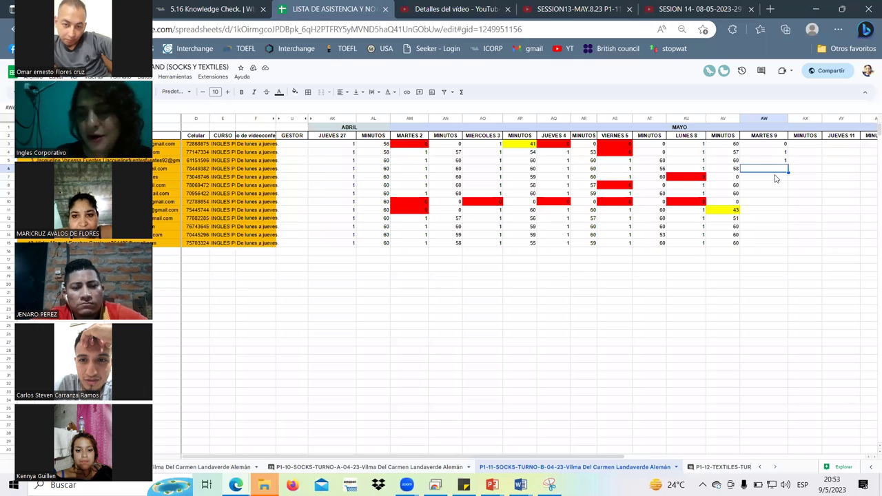
{"action": "type", "text": "1"}
{"action": "key", "text": "Return"}
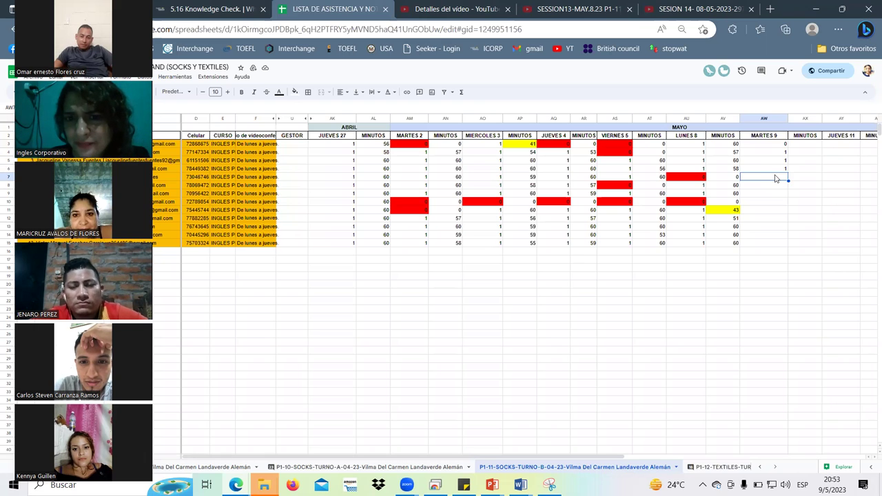
{"action": "type", "text": "0"}
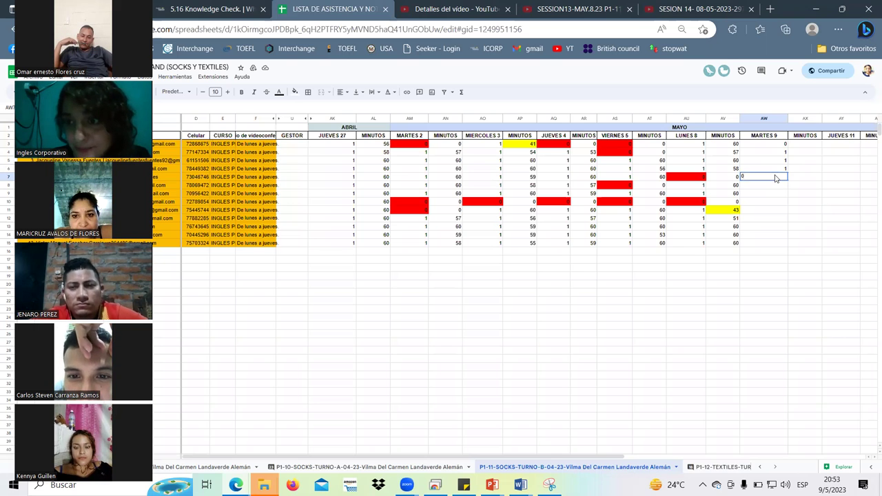
{"action": "key", "text": "Return"}
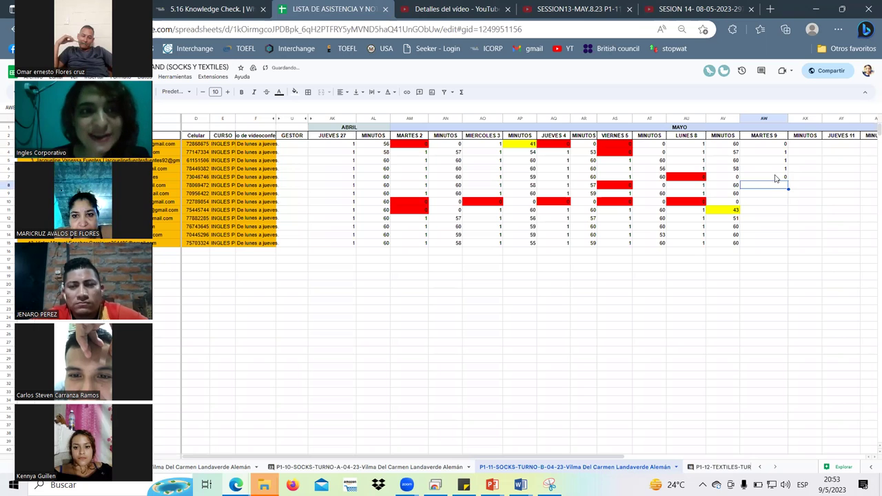
{"action": "type", "text": "1"}
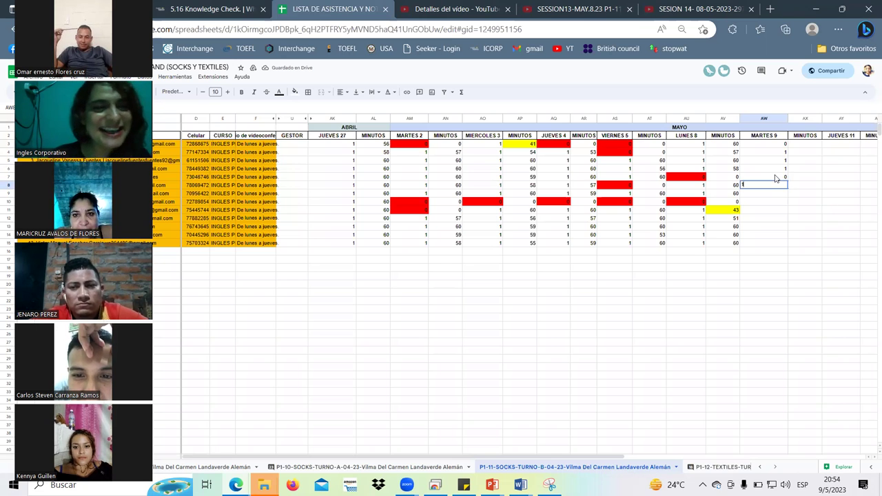
{"action": "key", "text": "Return"}
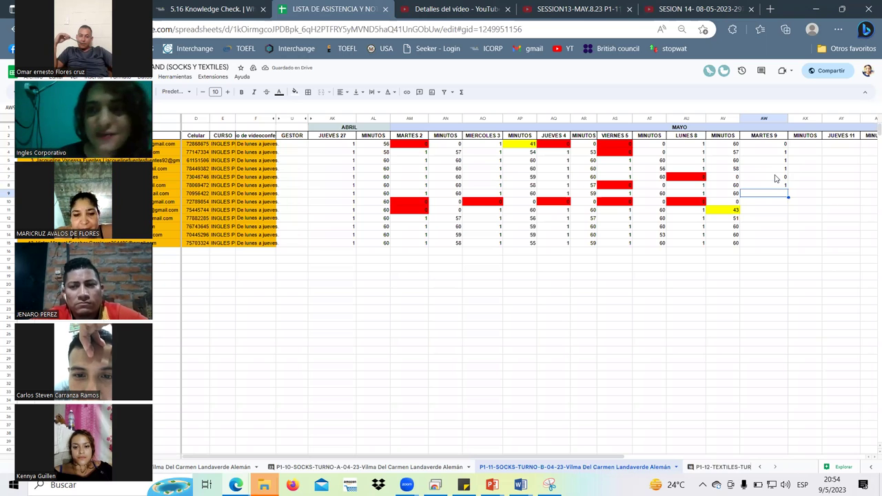
{"action": "type", "text": "1"}
{"action": "key", "text": "Return"}
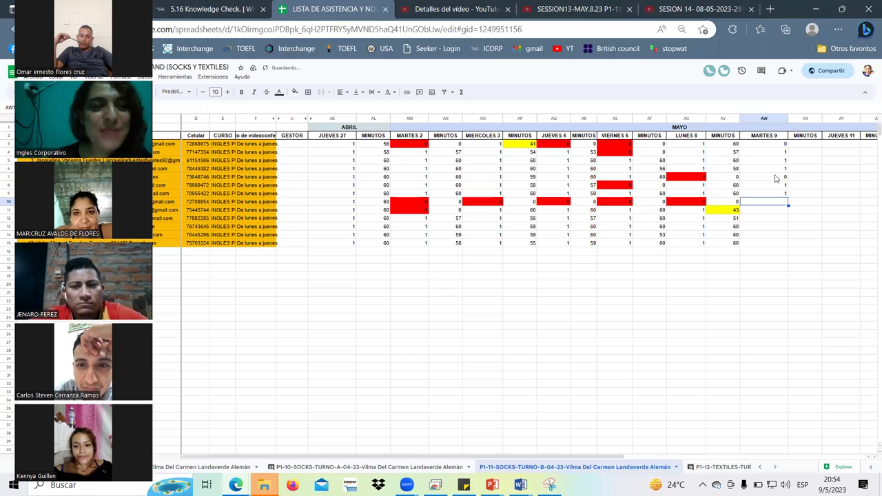
{"action": "type", "text": "0"}
{"action": "key", "text": "Return"}
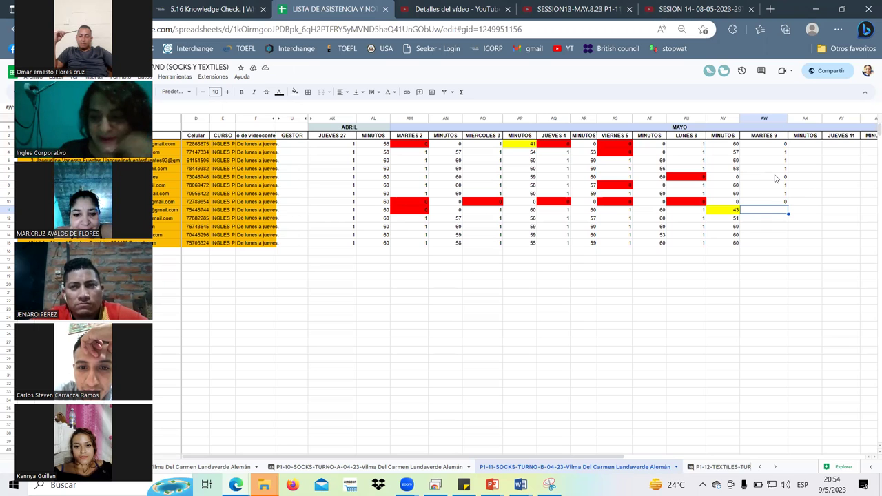
Mark participants 9 to 13 with 1 in the MARTES 9 column (AW11 to AW15).
{"action": "type", "text": "1"}
{"action": "key", "text": "Return"}
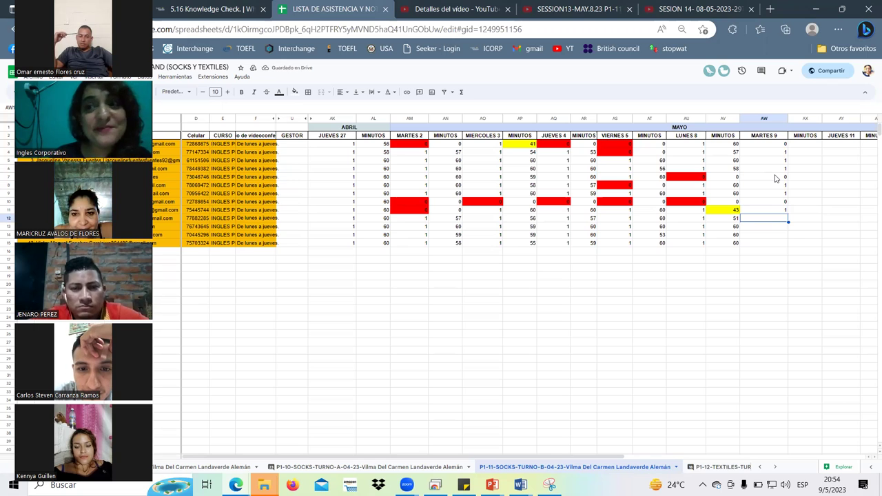
{"action": "type", "text": "1"}
{"action": "key", "text": "Return"}
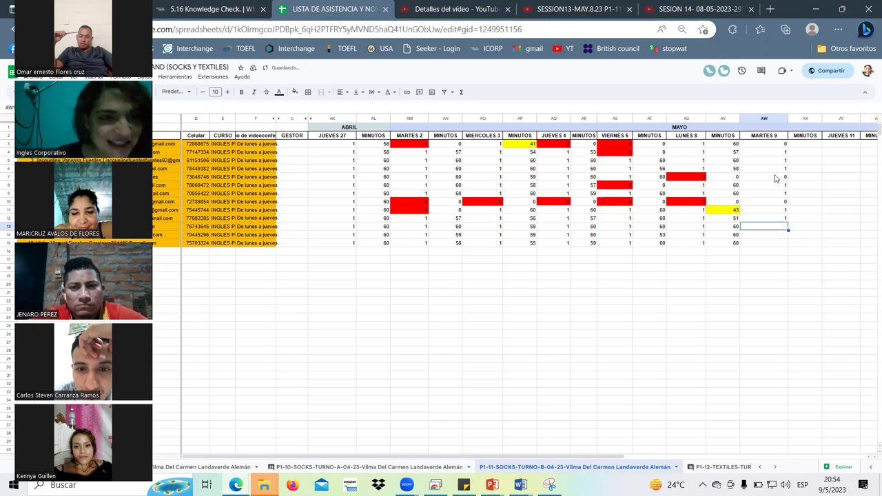
{"action": "type", "text": "1"}
{"action": "key", "text": "Return"}
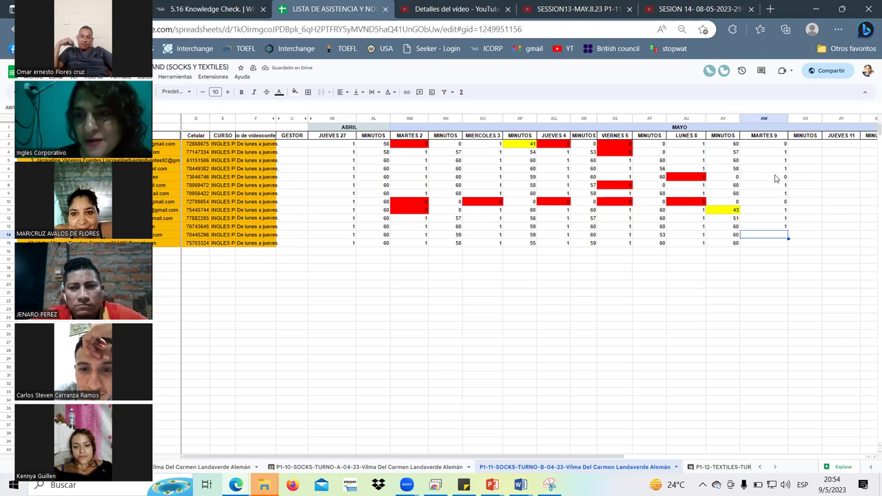
{"action": "type", "text": "1"}
{"action": "key", "text": "Return"}
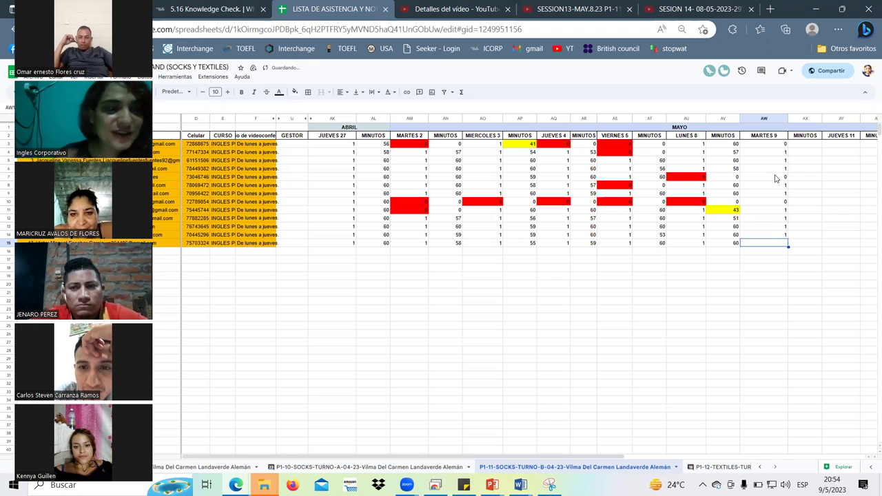
{"action": "type", "text": "1"}
{"action": "key", "text": "Return"}
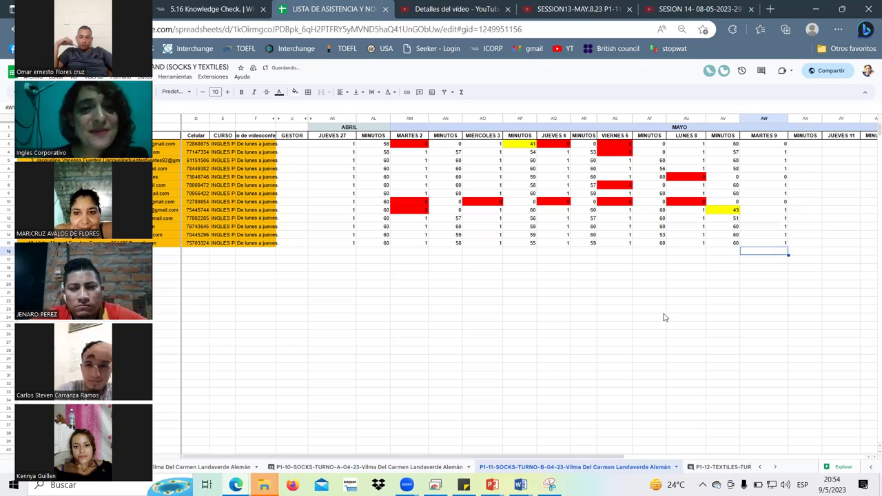
{"action": "left_click", "coordinate": [667, 312]}
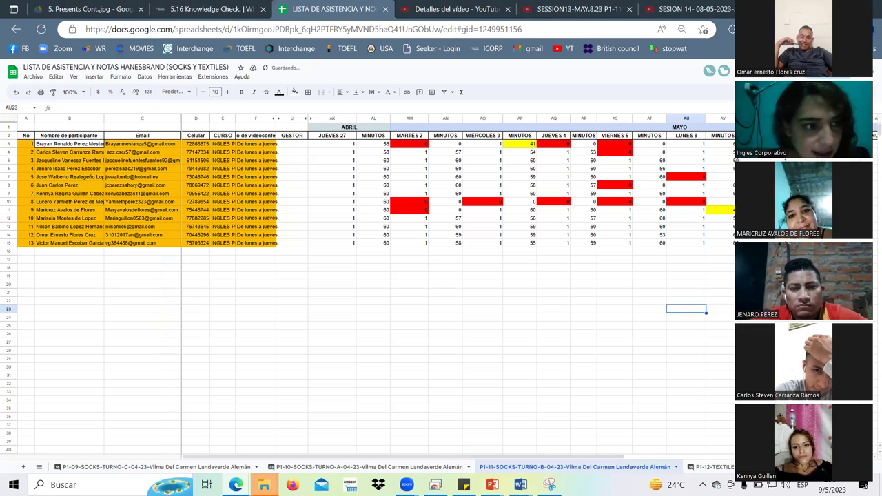
{"action": "left_click", "coordinate": [758, 177]}
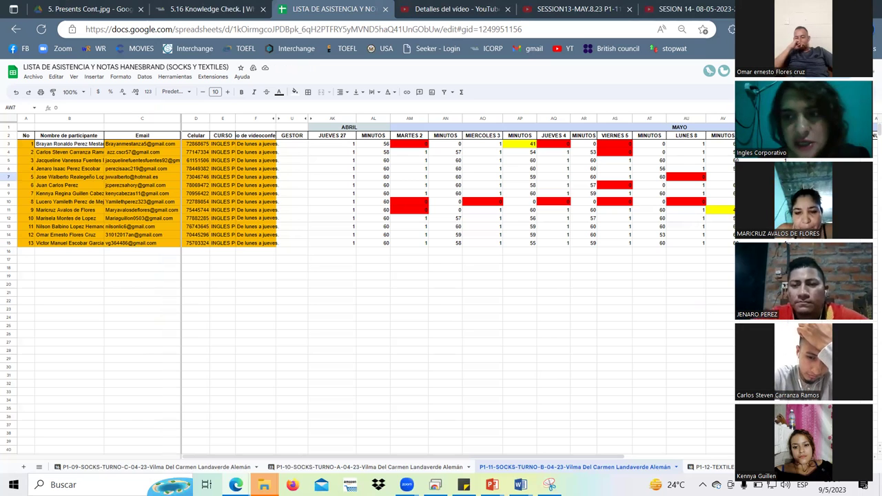
{"action": "left_click", "coordinate": [793, 201]}
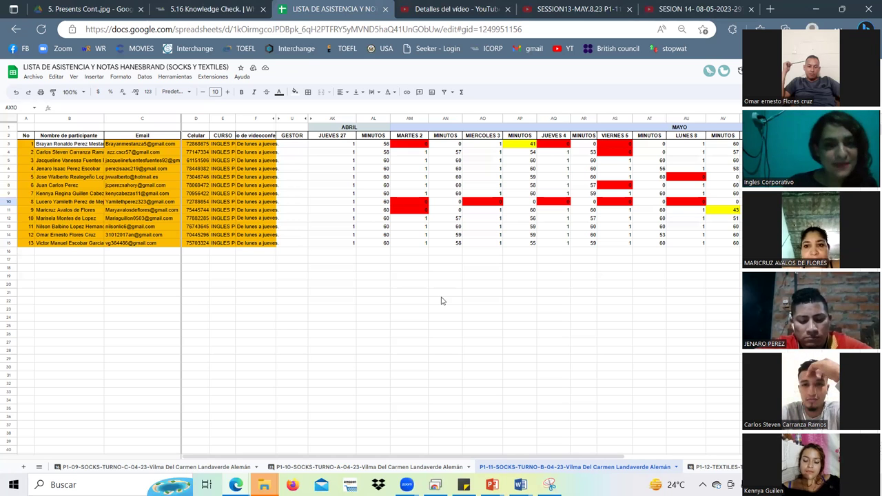
{"action": "left_click", "coordinate": [266, 270]}
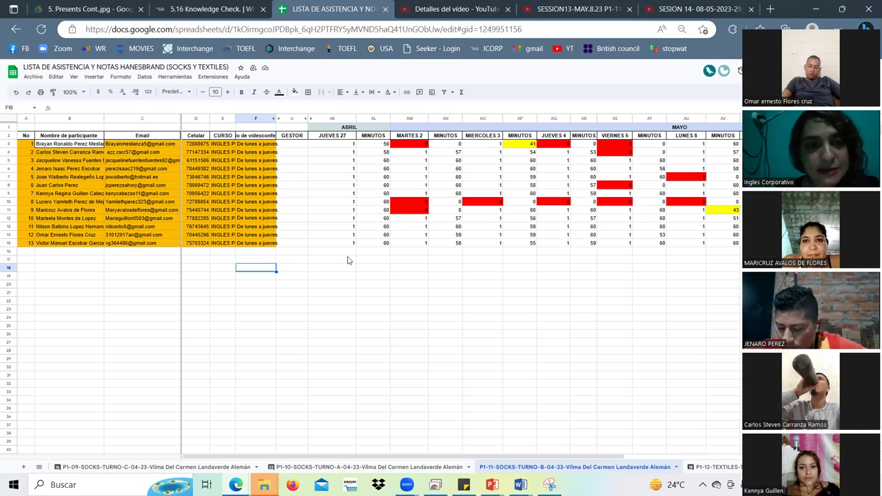
Return to the course page and open the 5.7 Knowledge Check of the What are you doing? lesson.
{"action": "key", "text": "alt+Tab"}
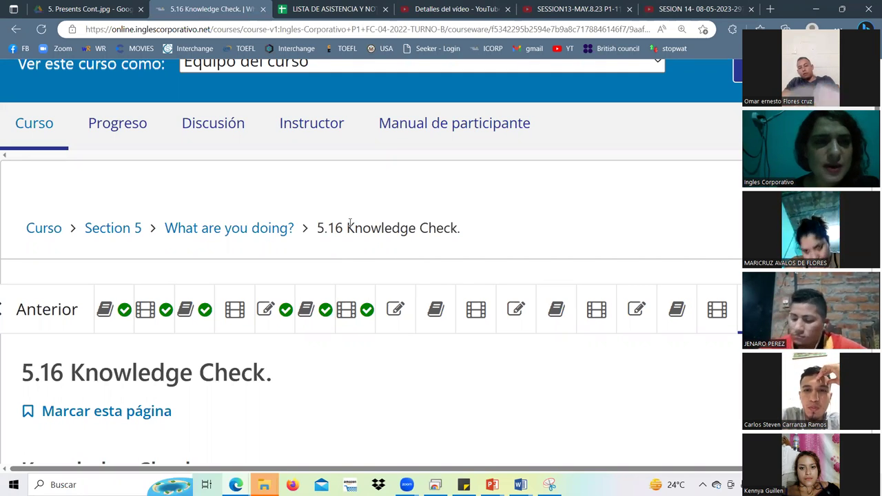
{"action": "scroll", "coordinate": [360, 248], "scroll_direction": "down", "scroll_amount": 3}
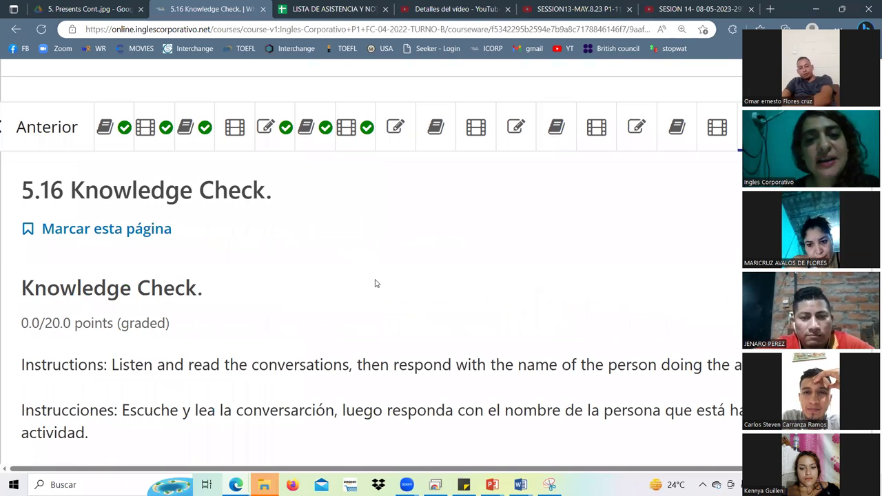
{"action": "scroll", "coordinate": [414, 373], "scroll_direction": "up", "scroll_amount": 4}
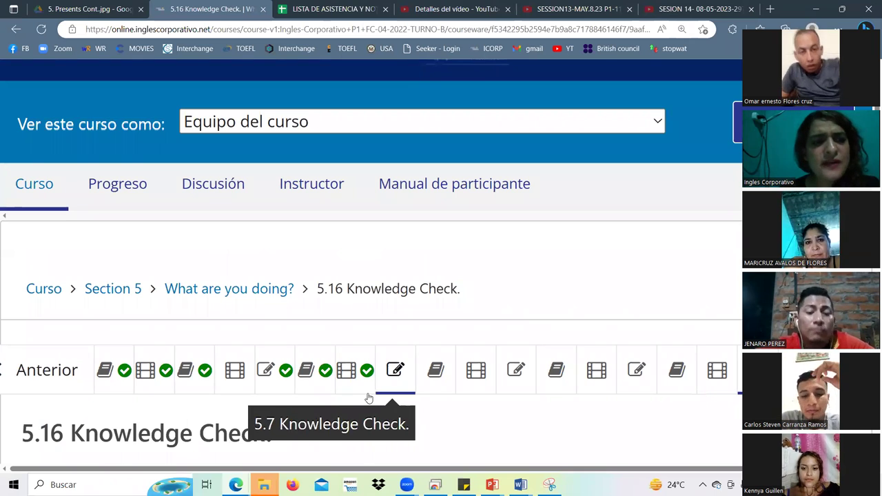
{"action": "left_click", "coordinate": [370, 396]}
Read the English and Spanish instructions of 5.7 Knowledge Check, highlighting "Instructions: Listen and practice." and "Observe".
{"action": "scroll", "coordinate": [374, 388], "scroll_direction": "down", "scroll_amount": 3}
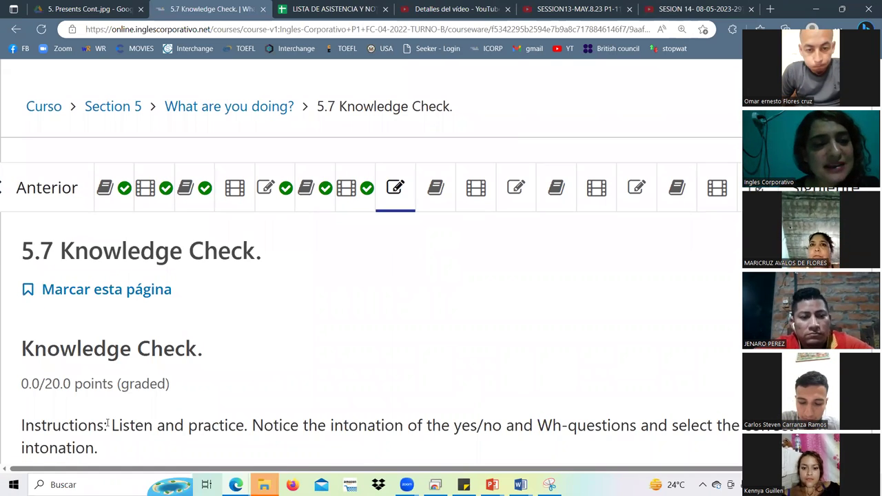
{"action": "left_click_drag", "start_coordinate": [22, 425], "coordinate": [246, 429]}
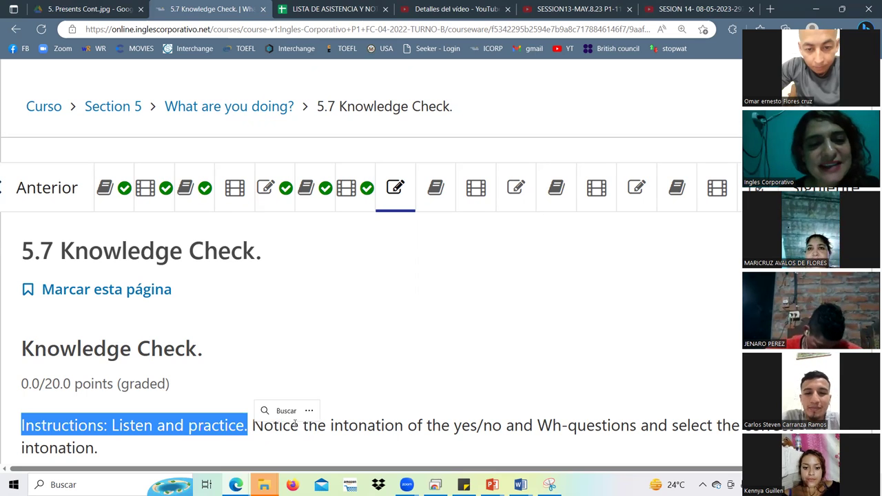
{"action": "left_click", "coordinate": [295, 424]}
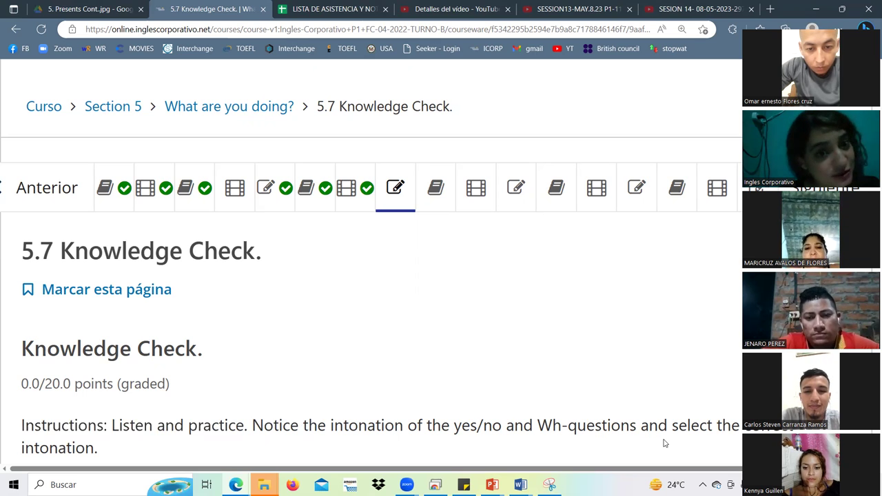
{"action": "scroll", "coordinate": [345, 366], "scroll_direction": "down", "scroll_amount": 1}
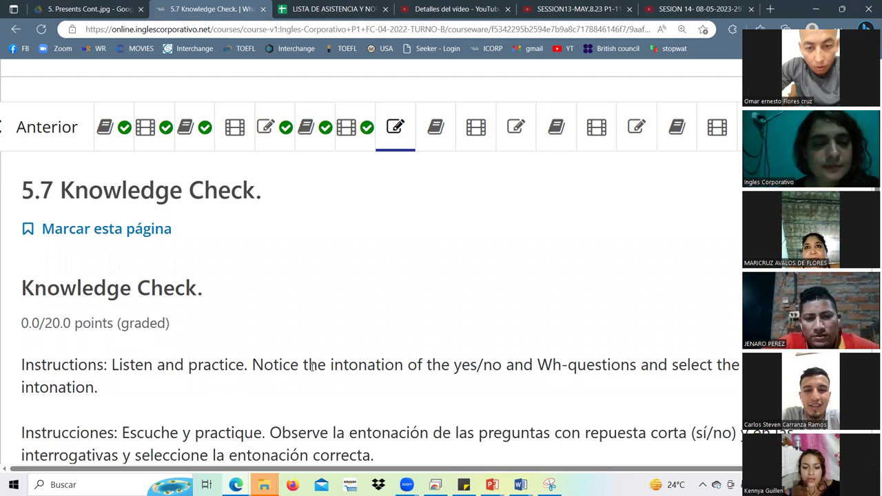
{"action": "double_click", "coordinate": [309, 425]}
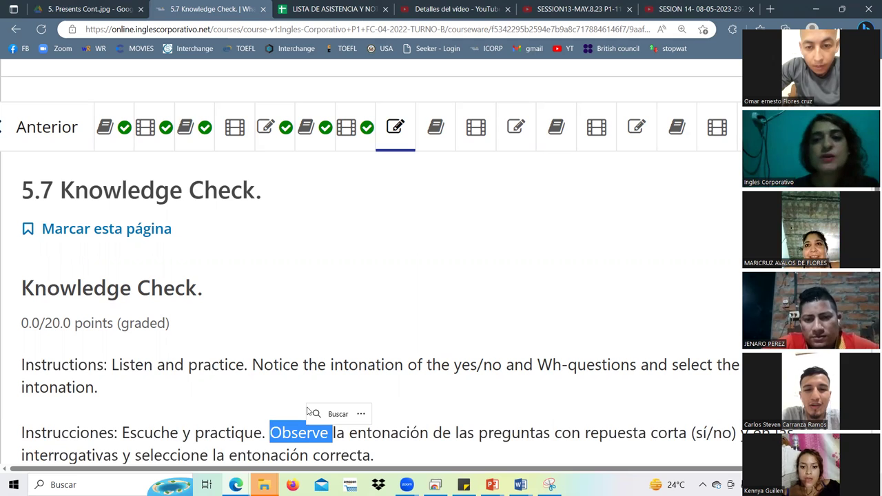